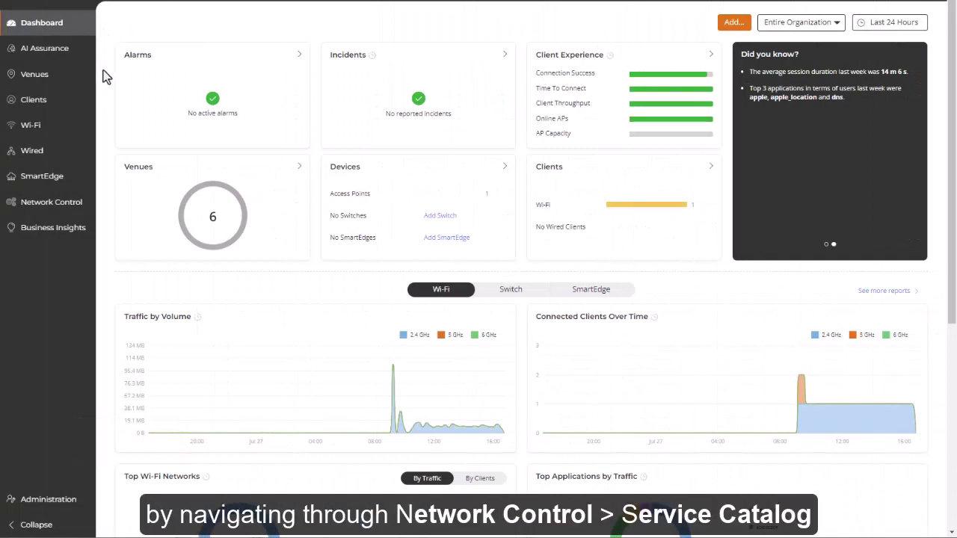
# Open the Add DHCP for Wi-Fi Service form from the Network Control Service Catalog.
pyautogui.moveTo(75, 204)
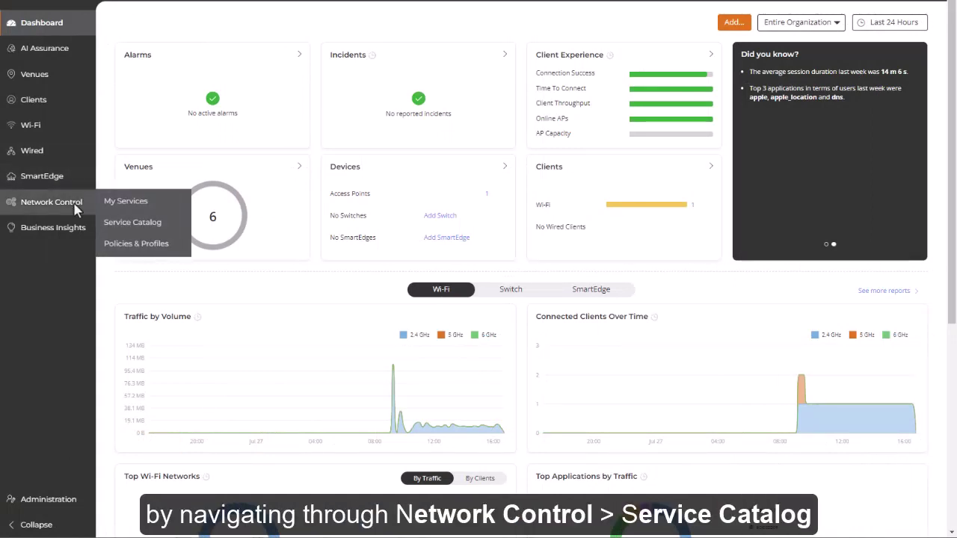
pyautogui.click(114, 223)
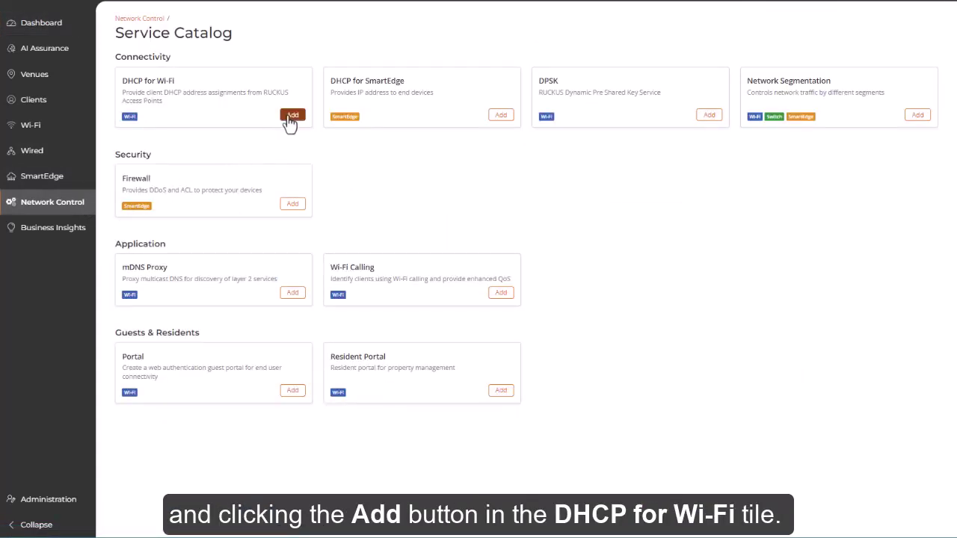
pyautogui.click(291, 118)
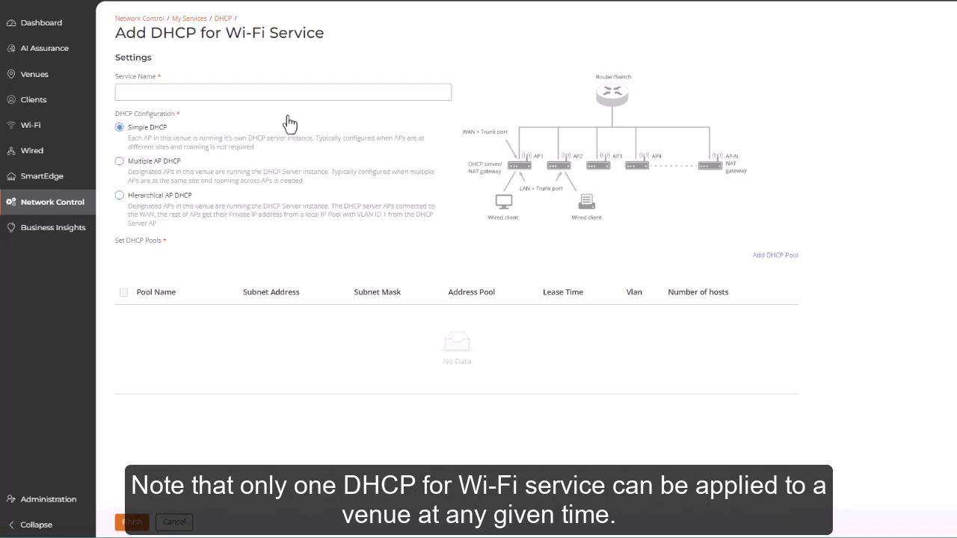
# Cancel the new-service form and open RUCKUS Lab R1's DHCP Wi-Fi services page, showing OFF.
pyautogui.click(174, 523)
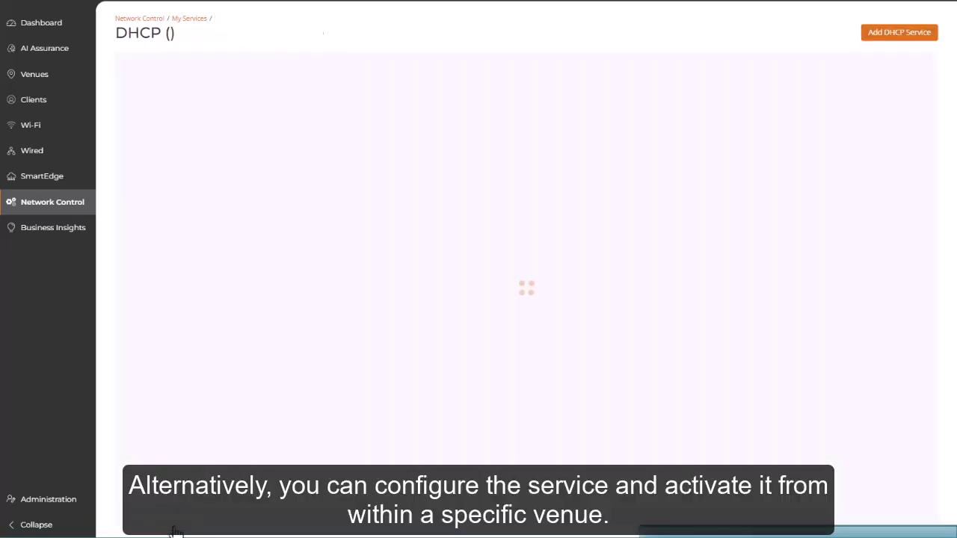
pyautogui.click(46, 83)
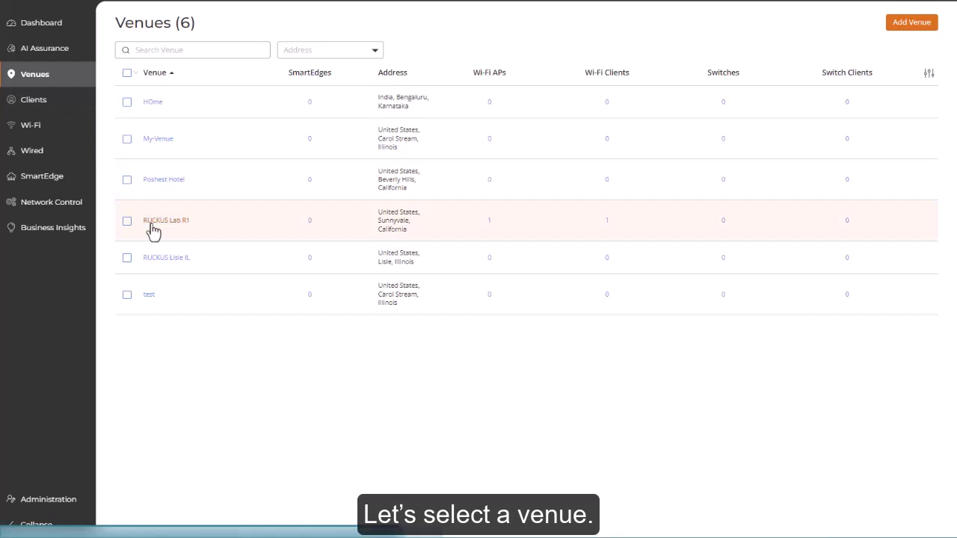
pyautogui.click(152, 224)
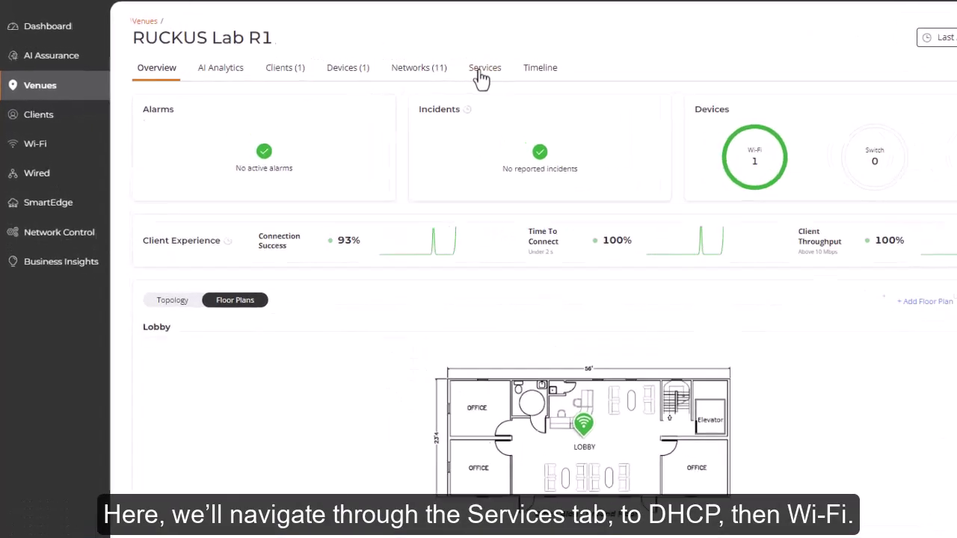
pyautogui.click(478, 72)
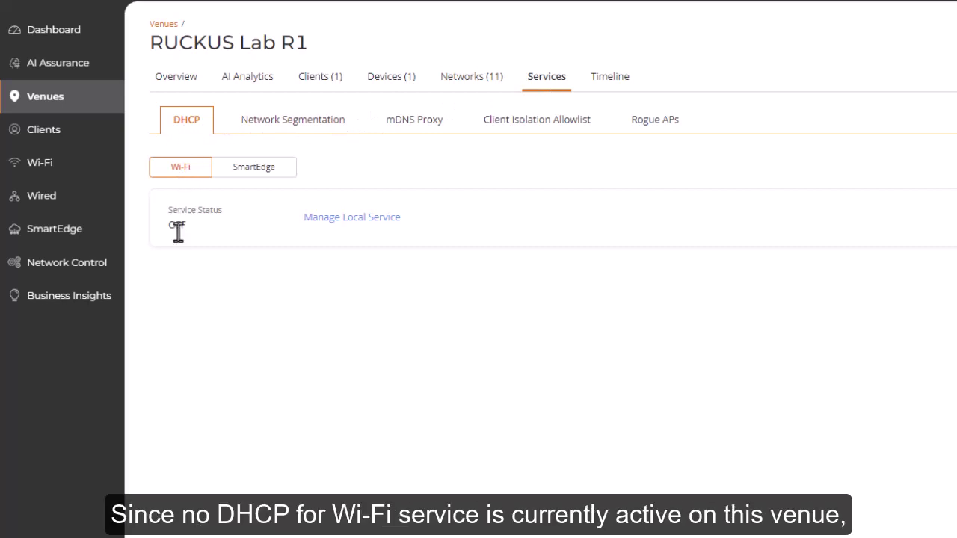
# Switch Service State on in RUCKUS Lab R1's Manage Local DHCP dialog, leaving no service selected.
pyautogui.click(342, 220)
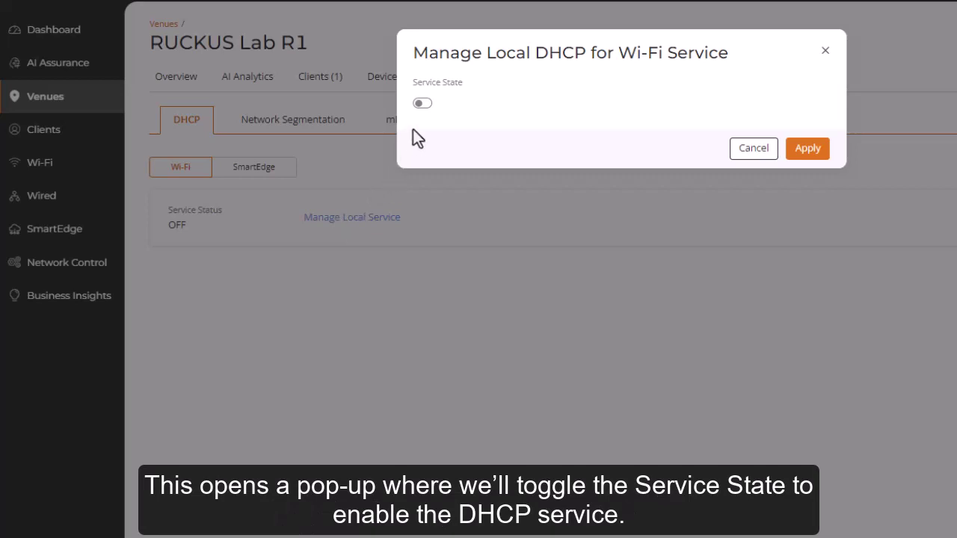
pyautogui.click(423, 104)
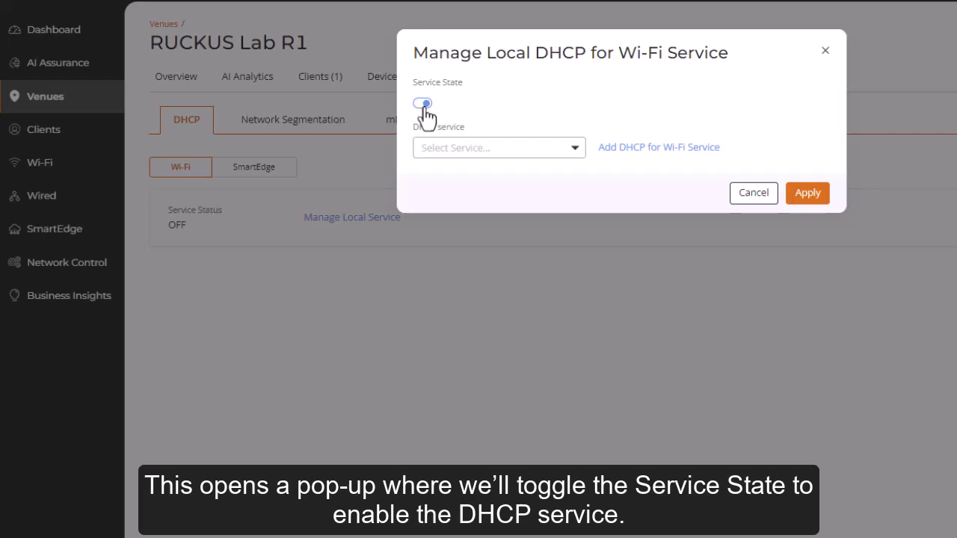
pyautogui.click(575, 153)
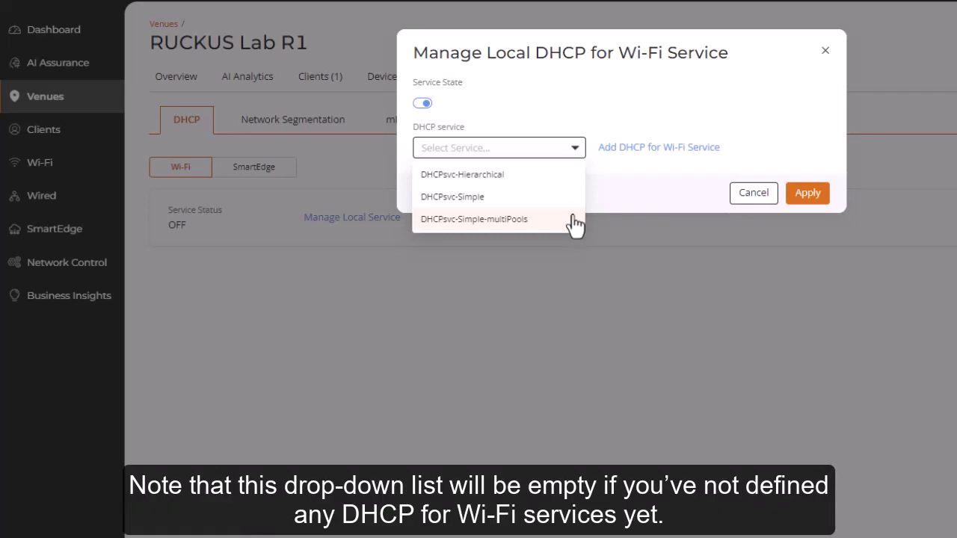
pyautogui.click(577, 157)
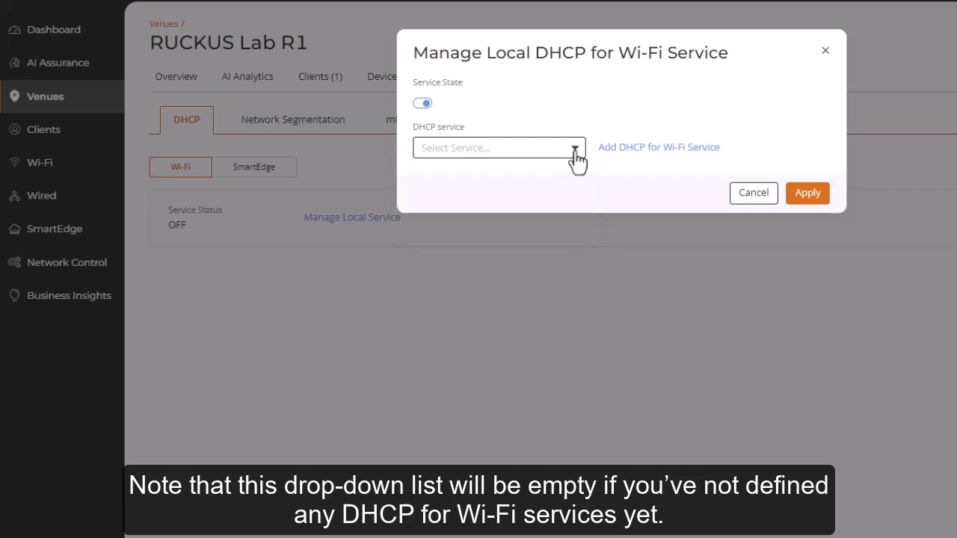
# Start a new DHCP for Wi-Fi service named DHCPsvc-SimpleDHCP using the Simple DHCP configuration.
pyautogui.click(648, 150)
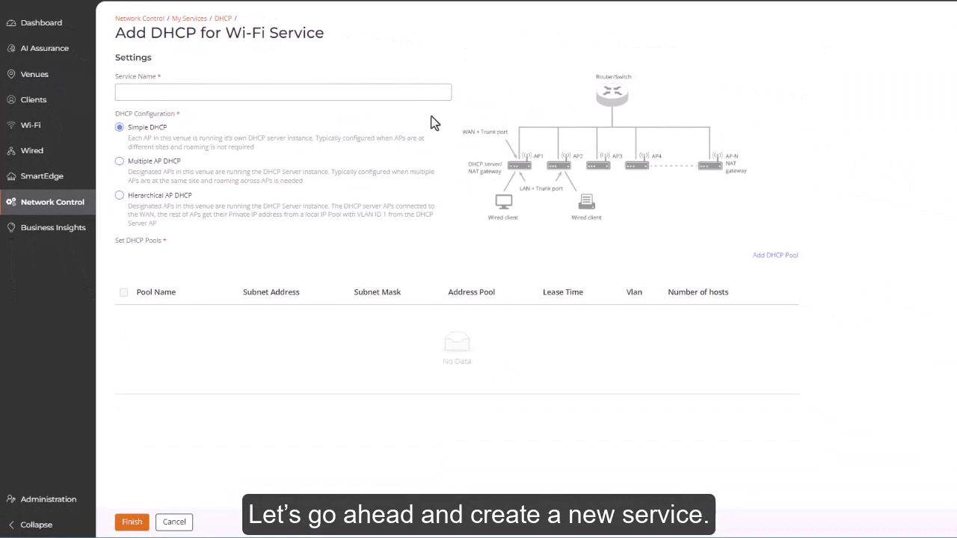
pyautogui.click(125, 94)
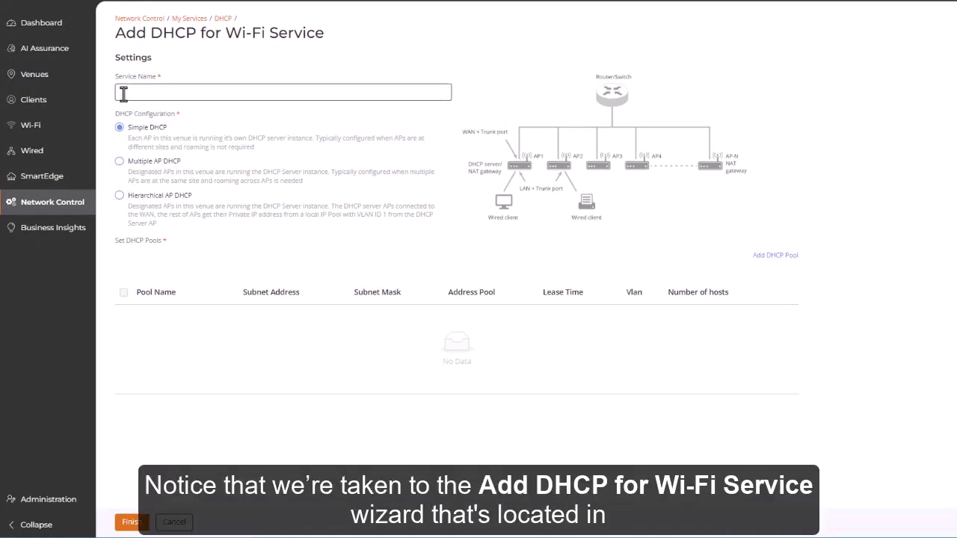
pyautogui.write('DHCPsvc')
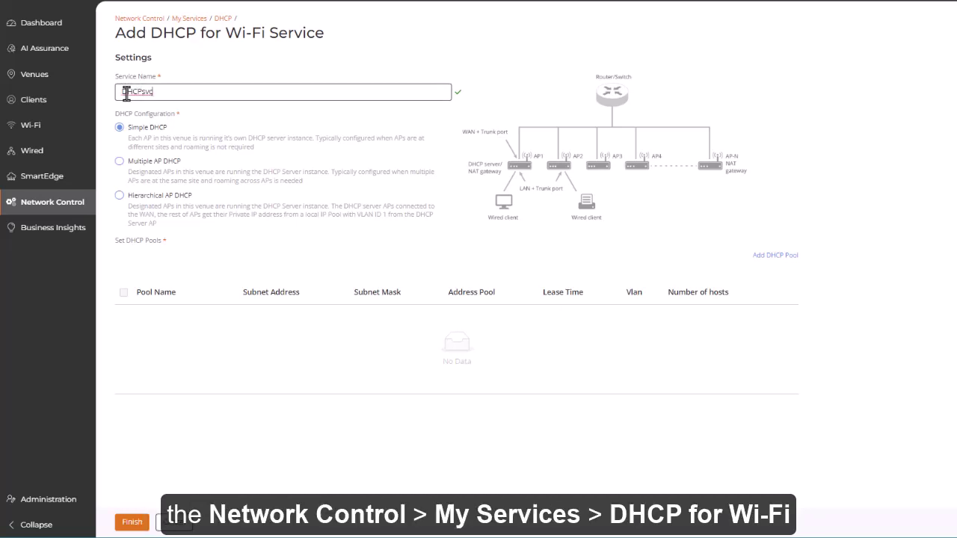
pyautogui.write('-Simple')
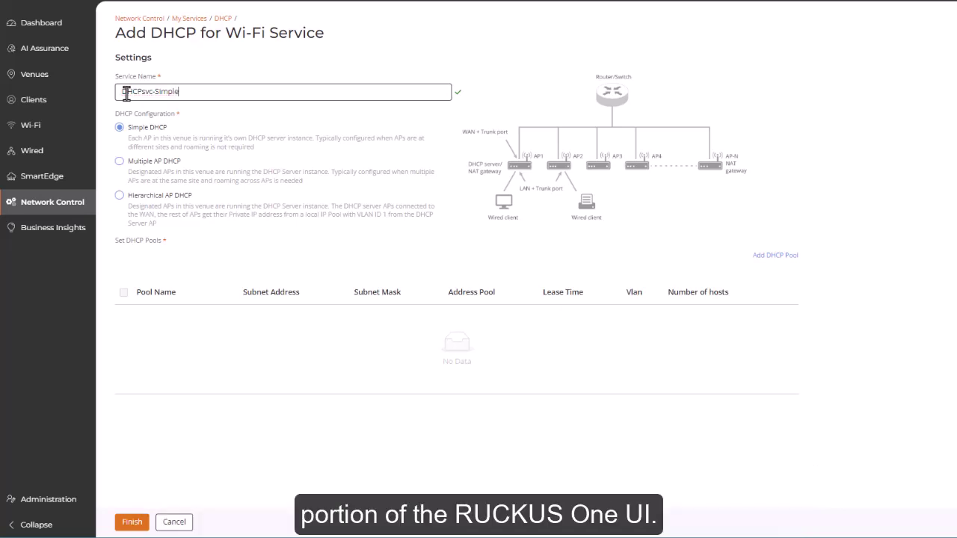
pyautogui.write('DHCP')
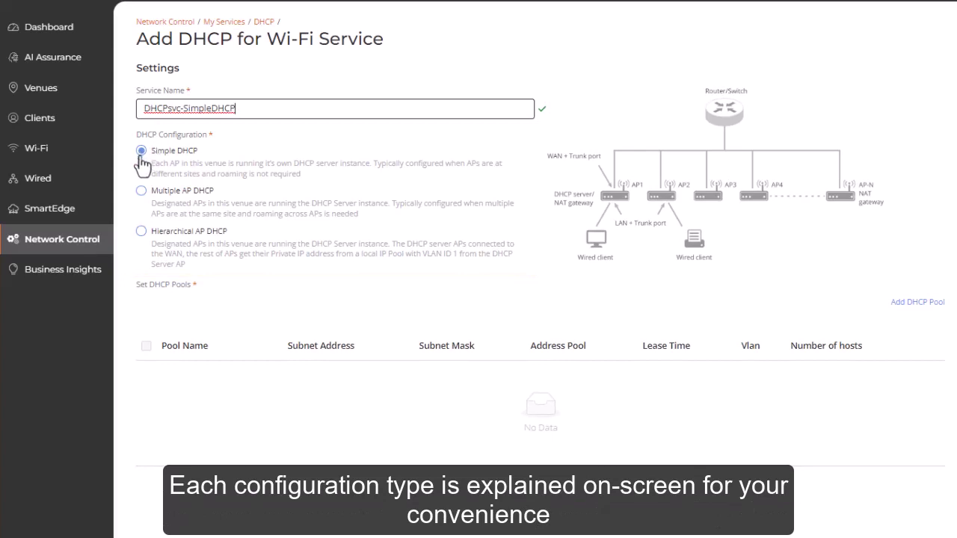
pyautogui.click(140, 191)
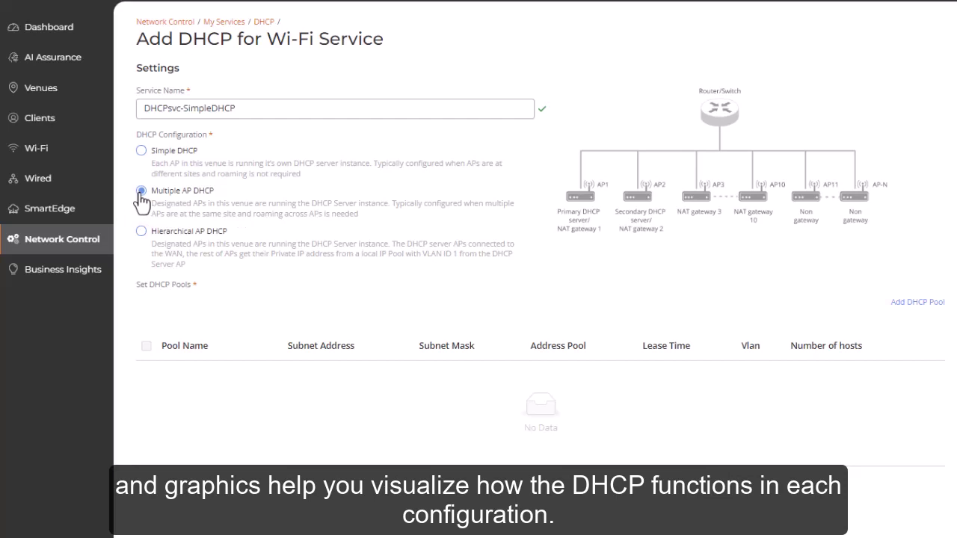
pyautogui.click(140, 231)
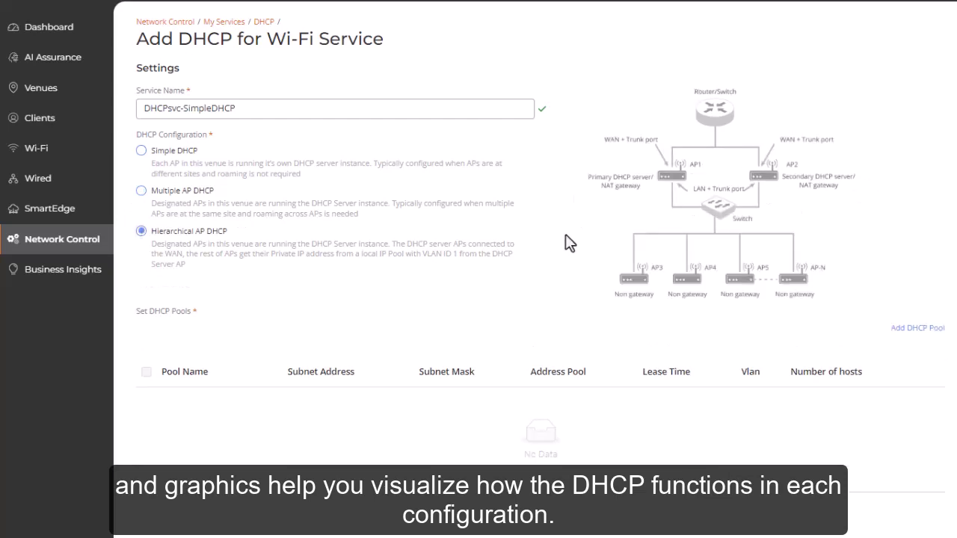
pyautogui.click(141, 152)
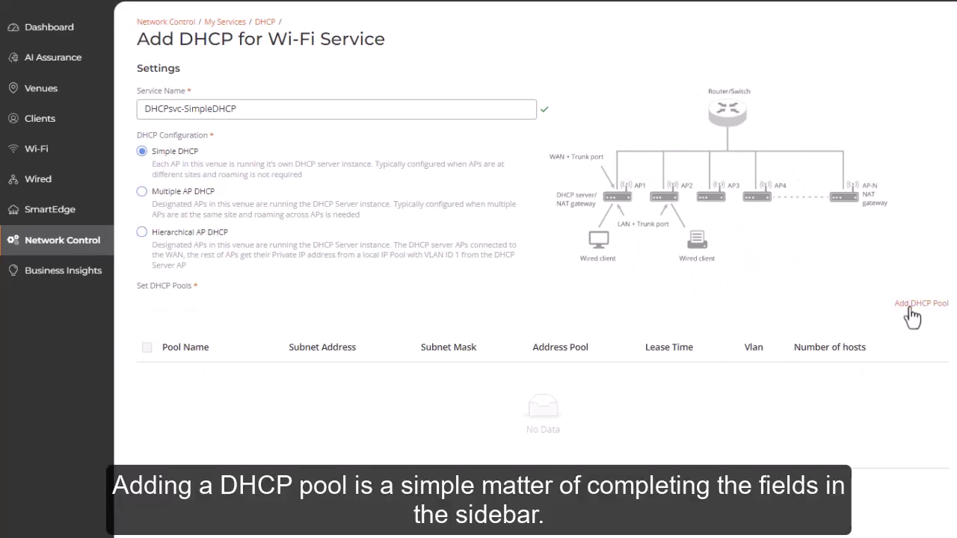
# Create a pool named Pool1: subnet 192.168.1.0, mask 255.255.255.0, hosts 192.168.1.101–192.168.1.199.
pyautogui.click(913, 309)
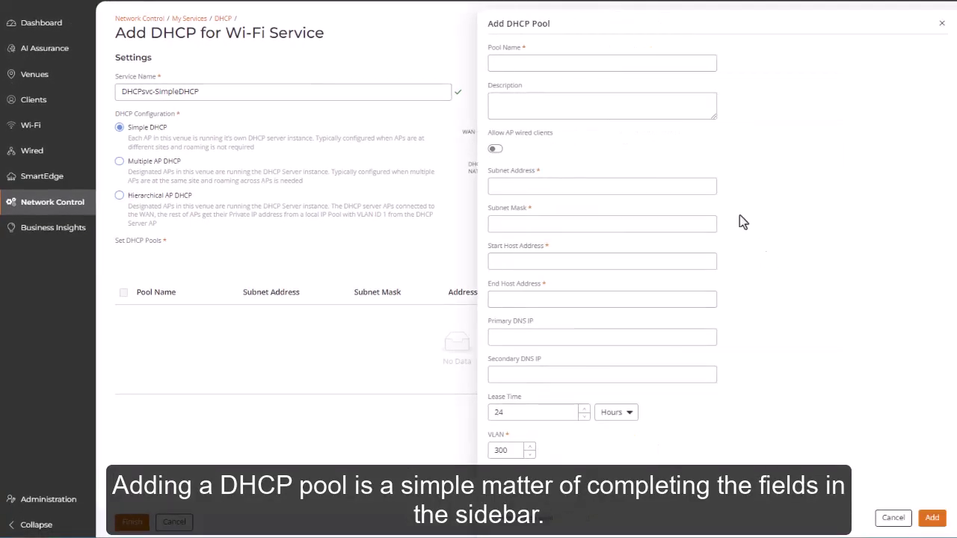
pyautogui.click(518, 64)
pyautogui.write('Pool1')
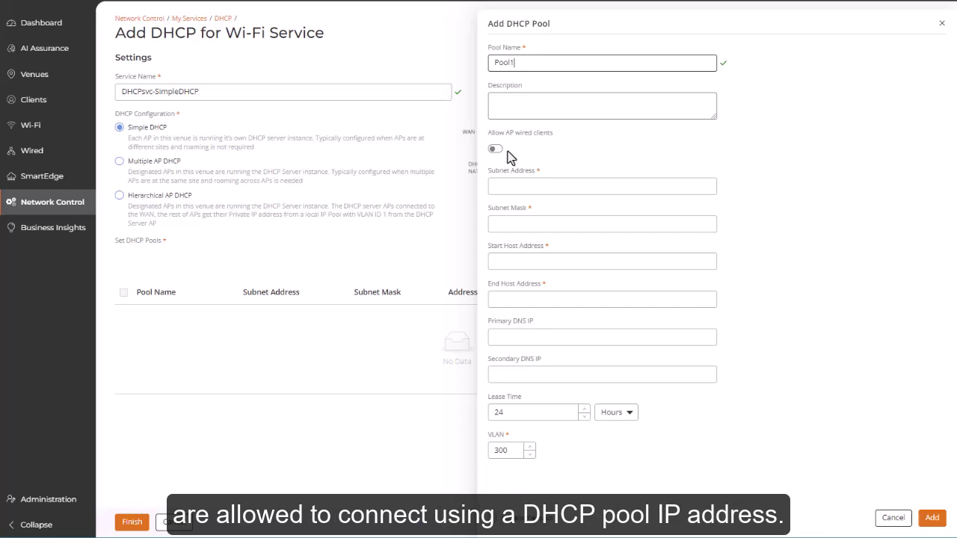
pyautogui.click(506, 187)
pyautogui.write('192.168.1.0')
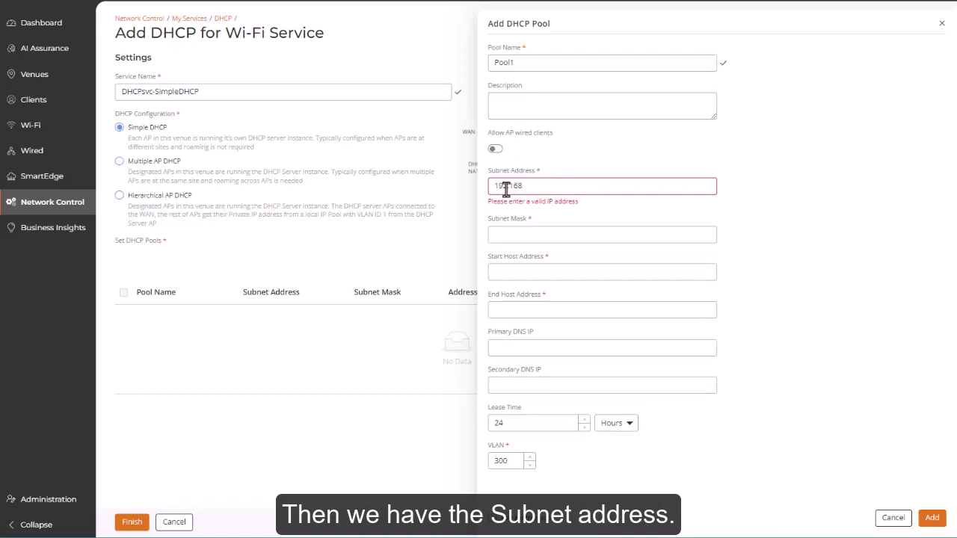
pyautogui.click(508, 227)
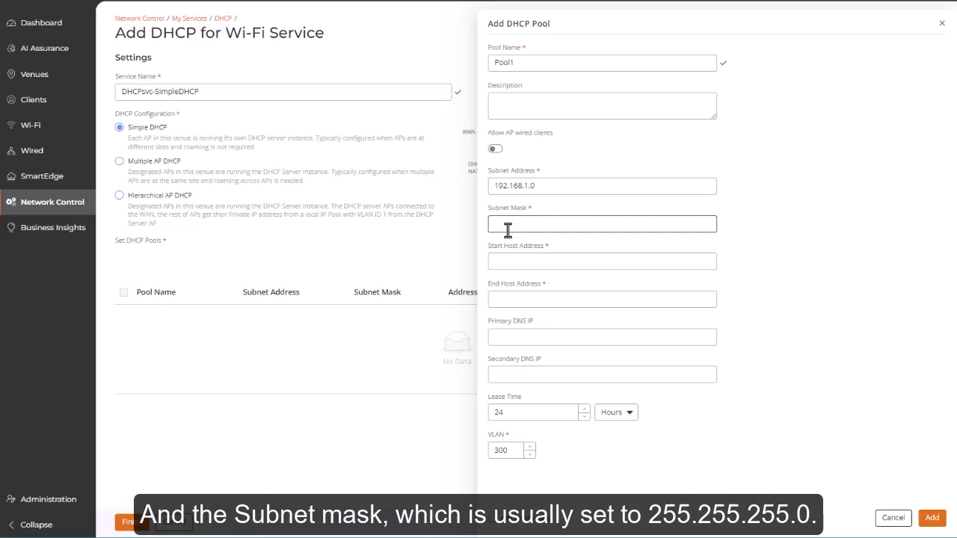
pyautogui.write('25')
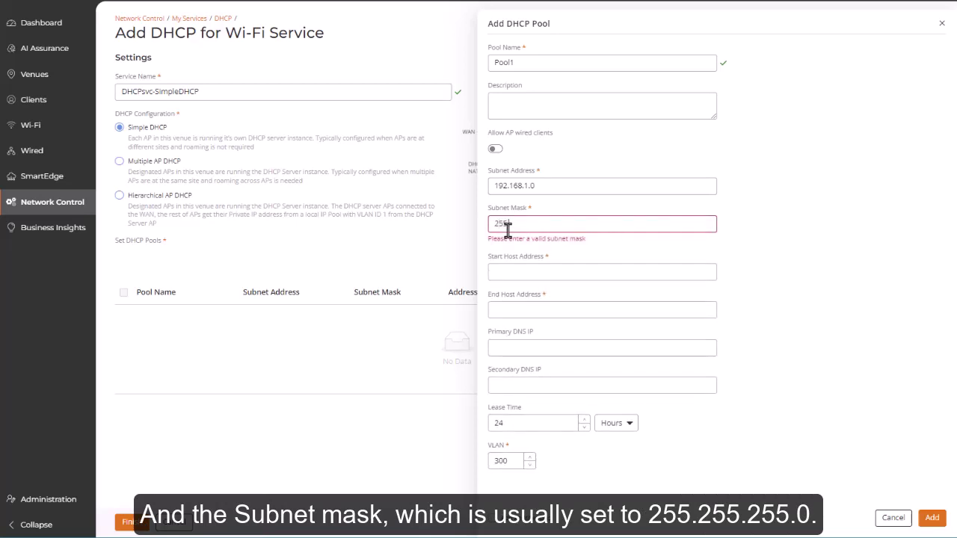
pyautogui.write('5.255.255.0')
pyautogui.click(504, 262)
pyautogui.write('192.16')
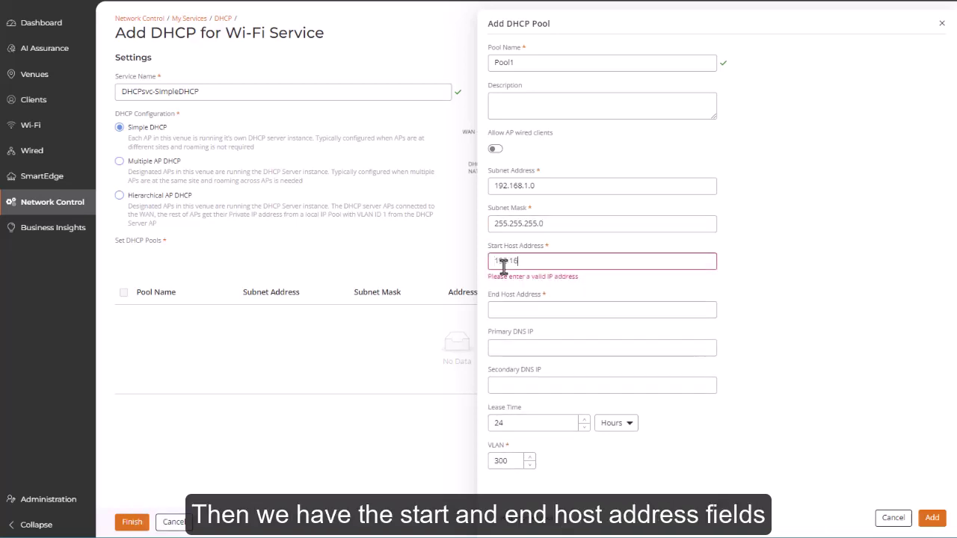
pyautogui.write('8.1.101')
pyautogui.click(503, 305)
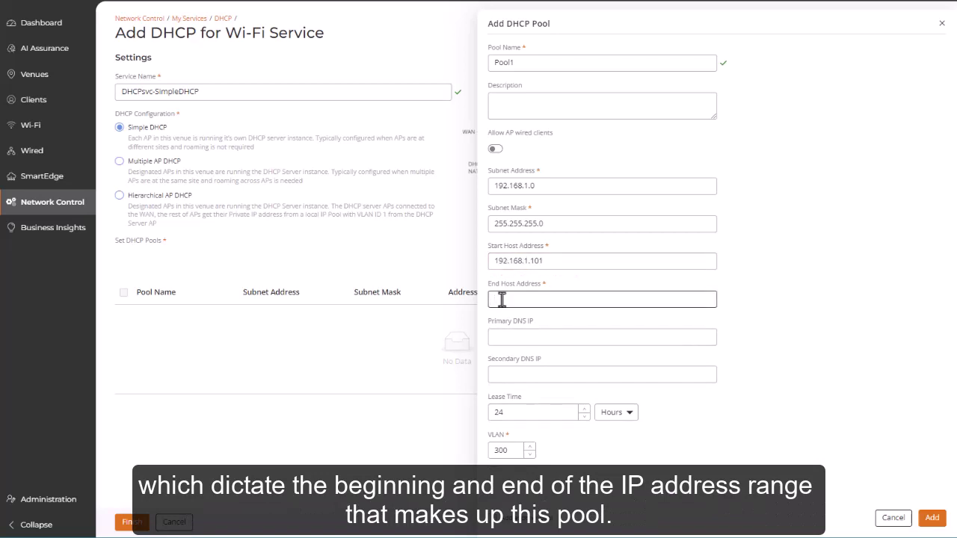
pyautogui.write('192.168')
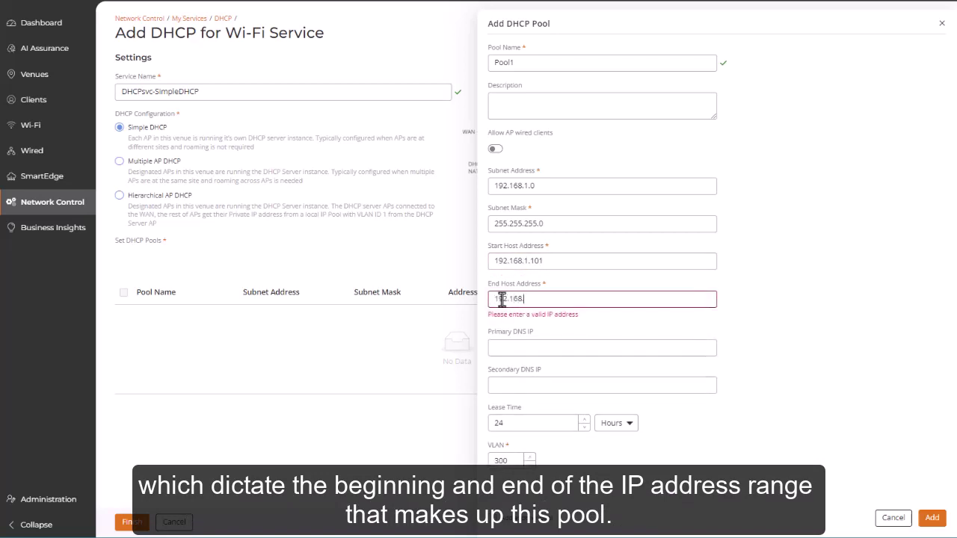
pyautogui.write('.1.199')
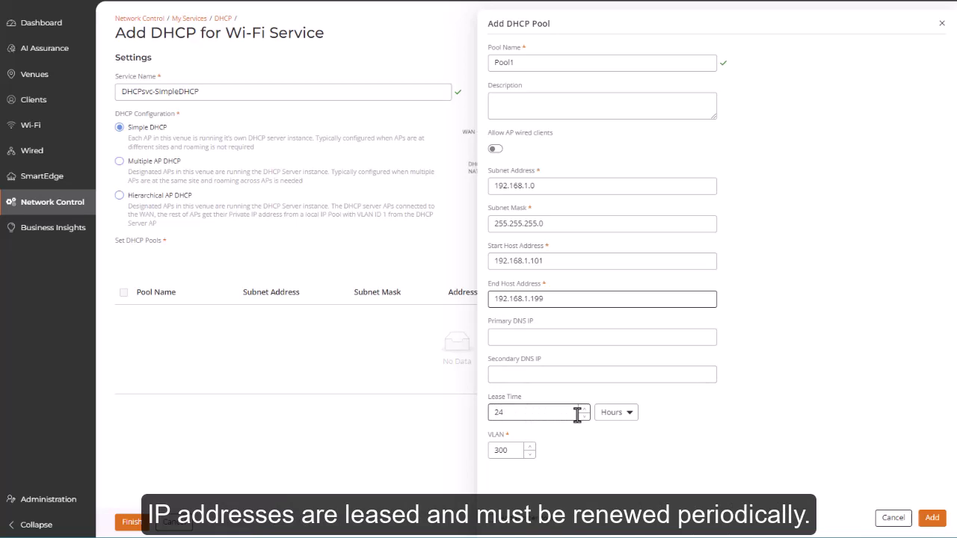
# Keep Pool1's lease time in hours and change its VLAN from 300 to 101.
pyautogui.click(627, 419)
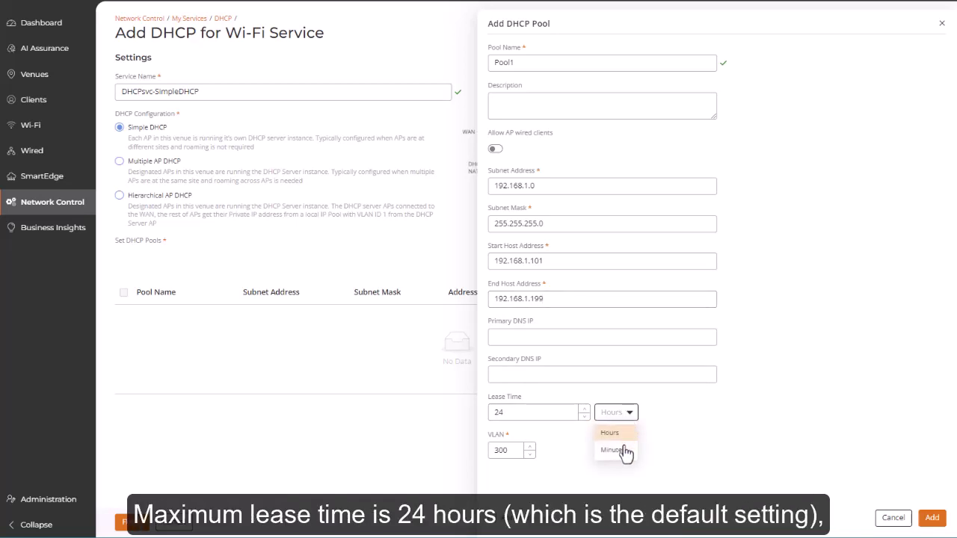
pyautogui.click(622, 435)
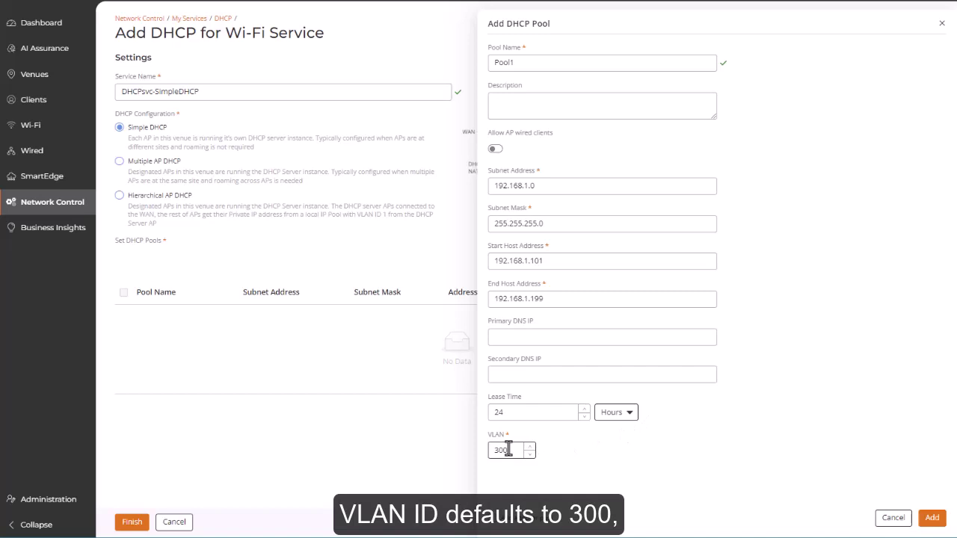
pyautogui.moveTo(519, 450); pyautogui.dragTo(495, 455)
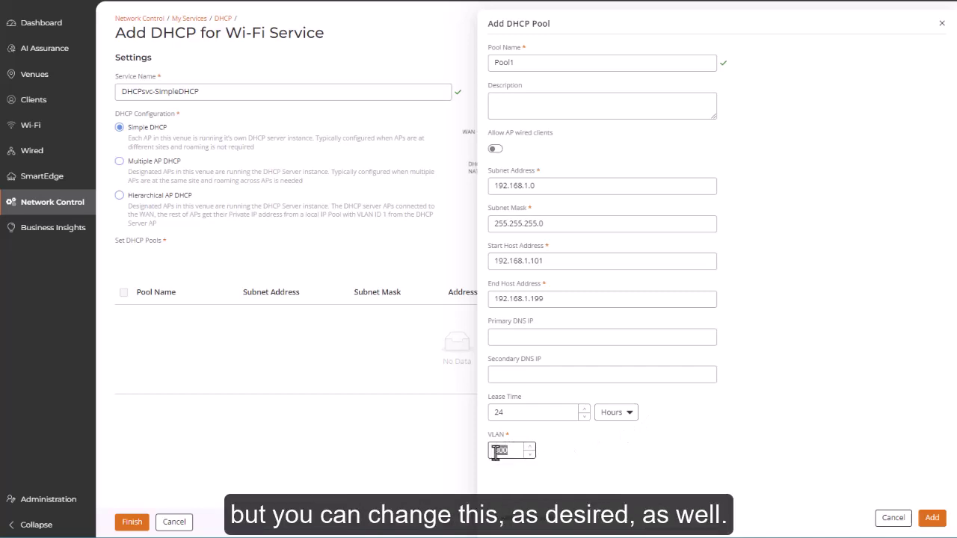
pyautogui.write('101')
pyautogui.click(495, 529)
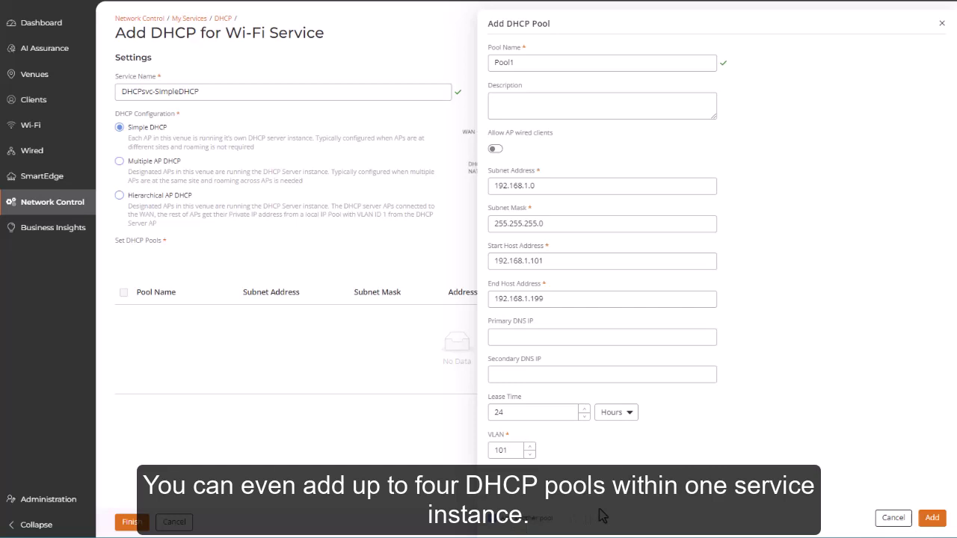
# Save Pool1, then enter Pool2 with wired clients allowed, subnet 192.168.2.0/255.255.255.0, hosts .201–.250.
pyautogui.click(933, 519)
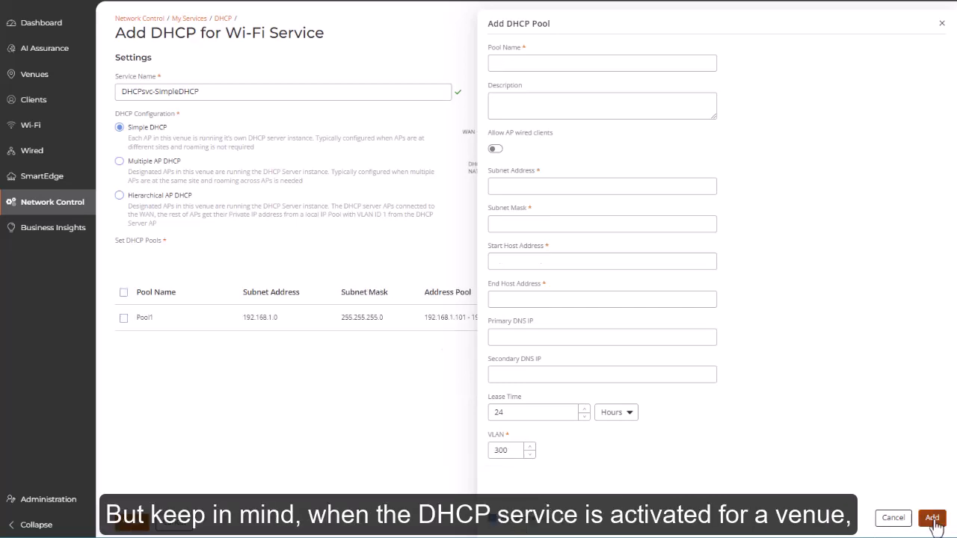
pyautogui.click(524, 63)
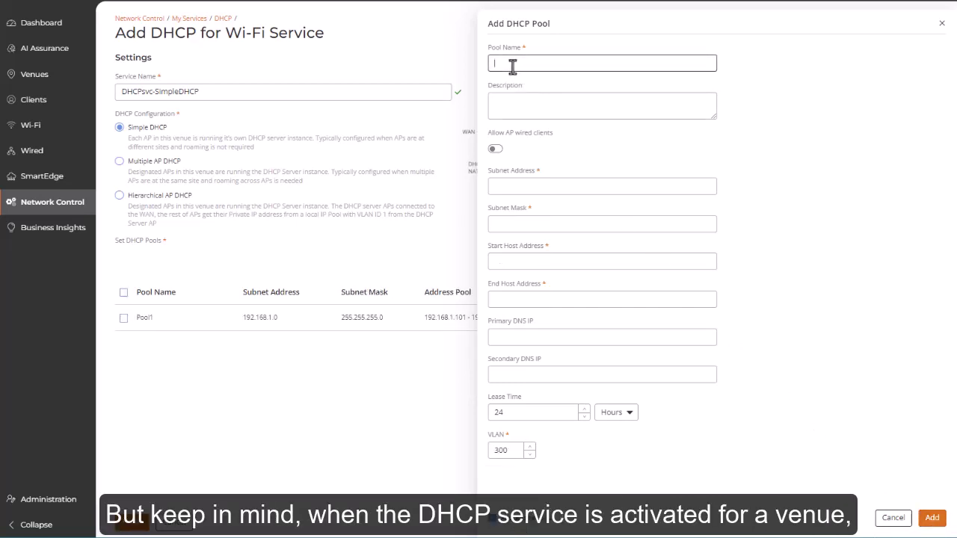
pyautogui.write('Pool2')
pyautogui.click(495, 148)
pyautogui.click(498, 187)
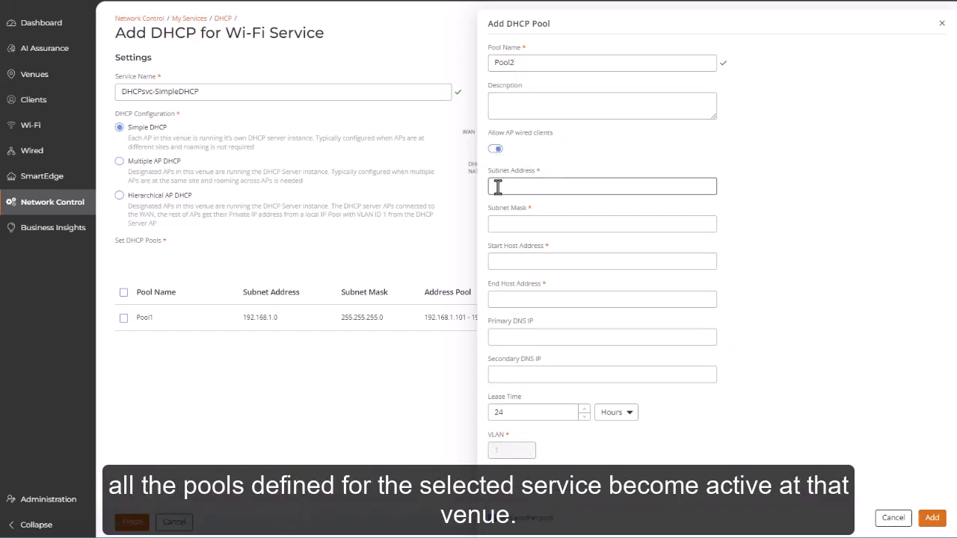
pyautogui.write('192.168.2.0')
pyautogui.click(496, 224)
pyautogui.write('255.255.255.0')
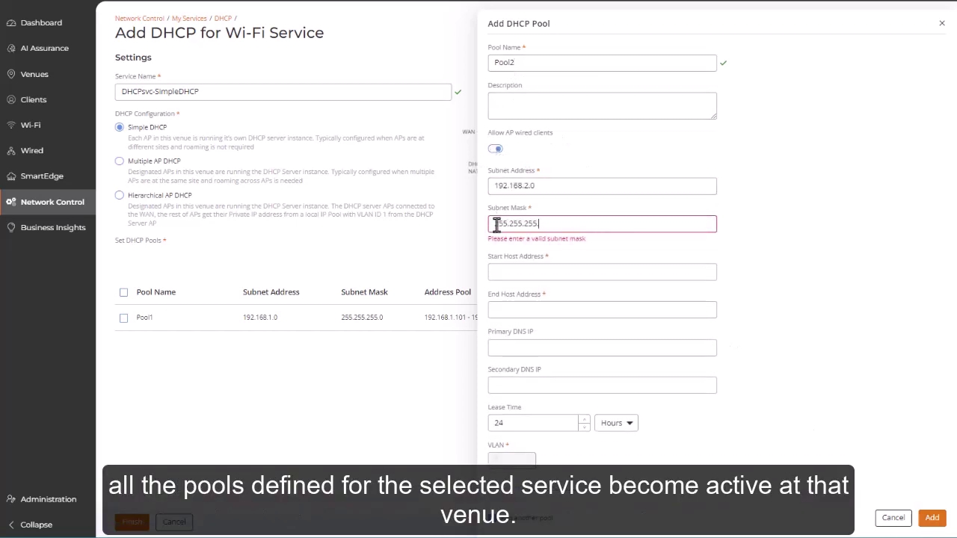
pyautogui.click(497, 262)
pyautogui.write('192.168.2.201')
pyautogui.click(498, 300)
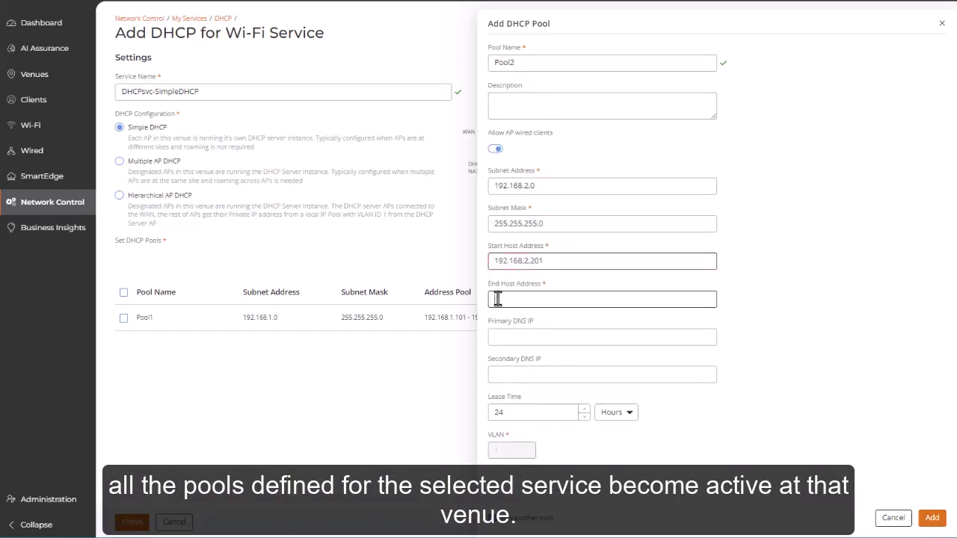
pyautogui.write('192.168.2.250')
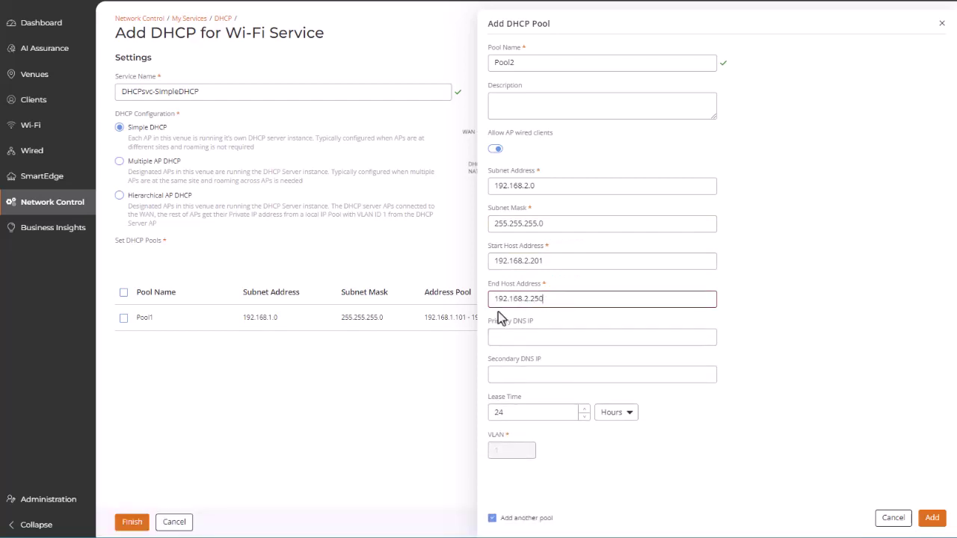
# Give Pool2 a 59-minute lease, untick Add another pool, and add it.
pyautogui.click(513, 416)
pyautogui.doubleClick(505, 414)
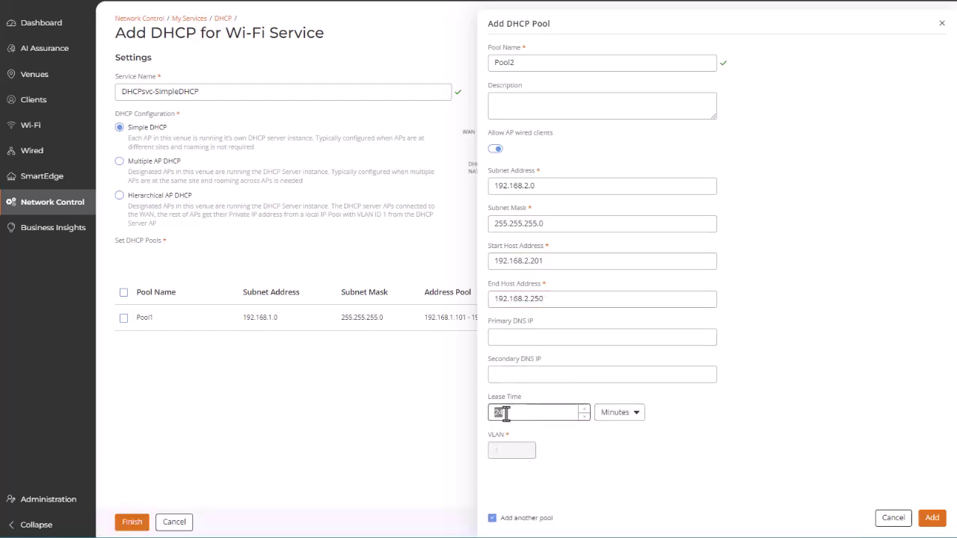
pyautogui.write('59')
pyautogui.click(493, 518)
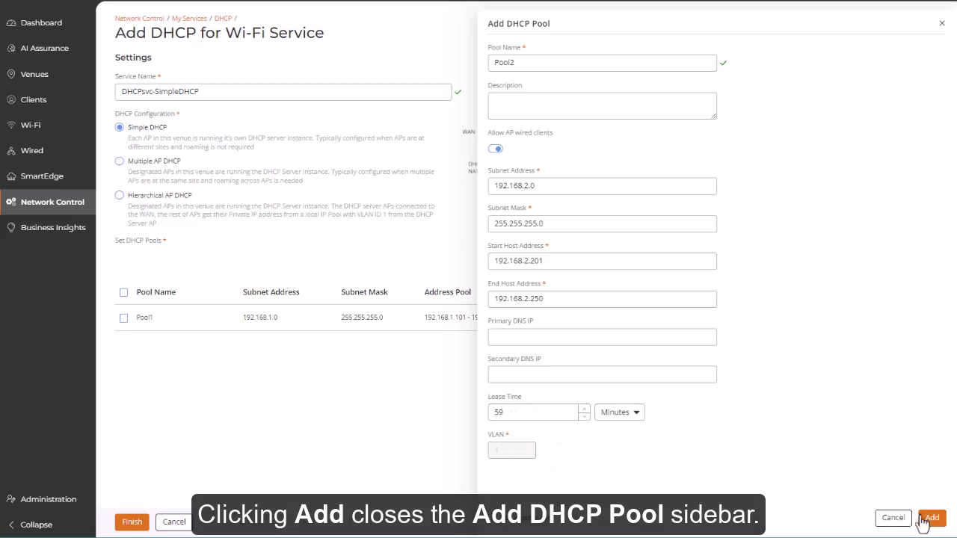
pyautogui.click(932, 519)
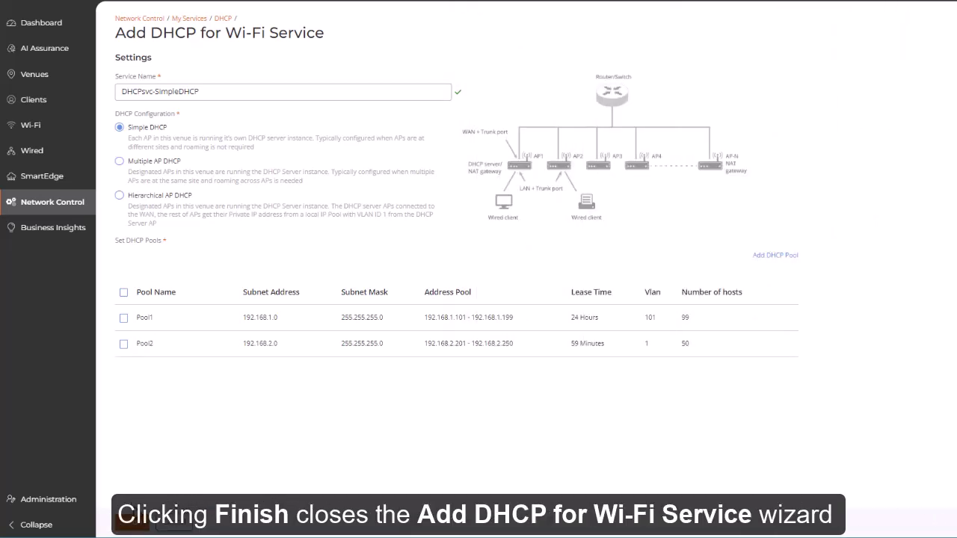
# Apply DHCPsvc-SimpleDHCP to RUCKUS Lab R1 with Service State switched on.
pyautogui.click(133, 525)
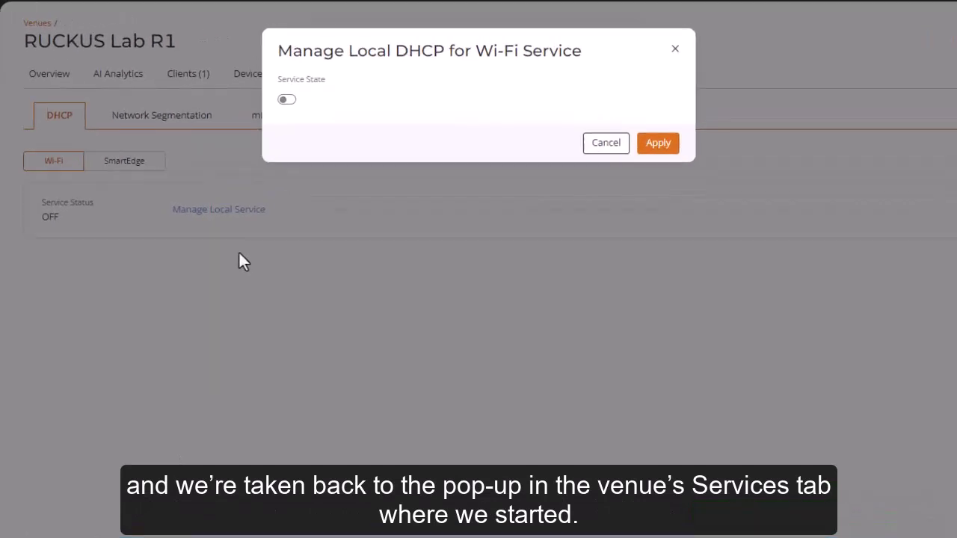
pyautogui.click(240, 126)
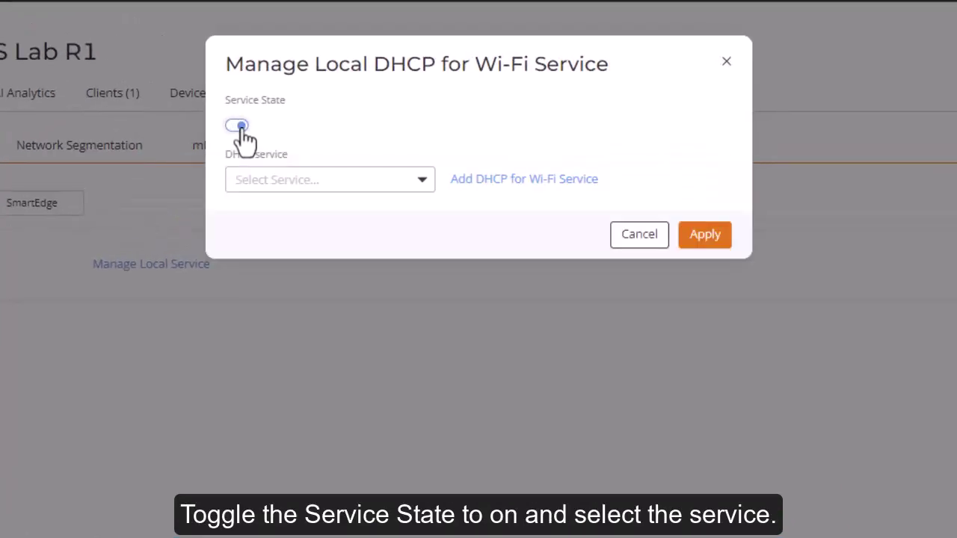
pyautogui.click(422, 186)
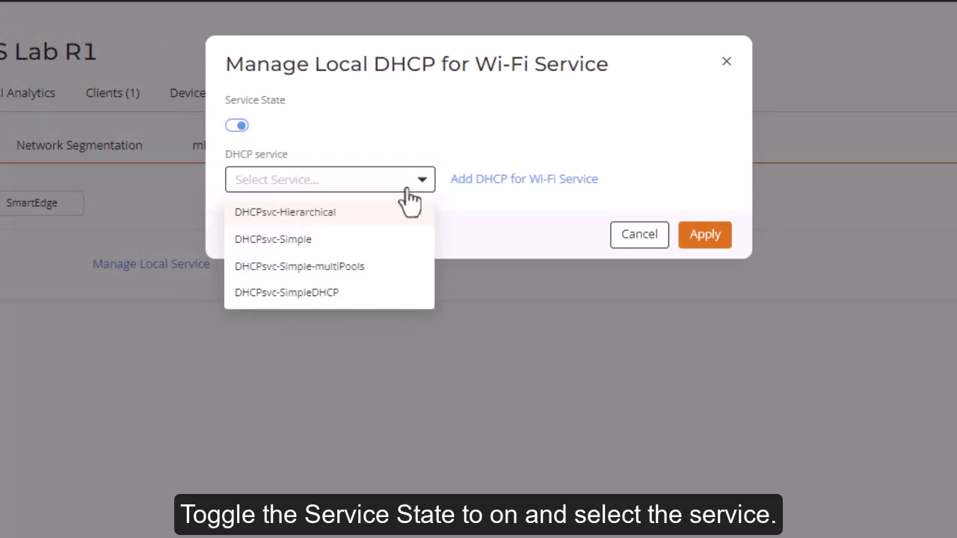
pyautogui.click(351, 213)
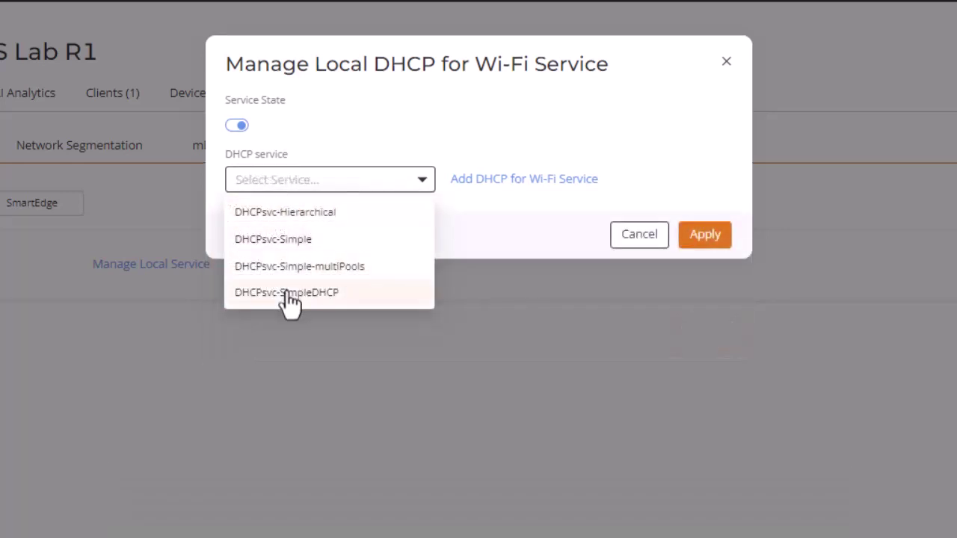
pyautogui.click(290, 294)
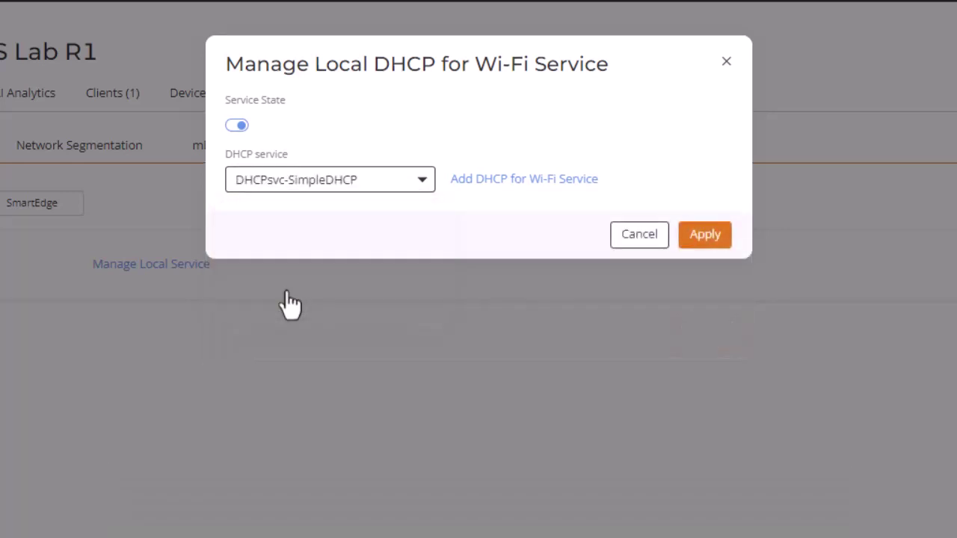
pyautogui.click(705, 233)
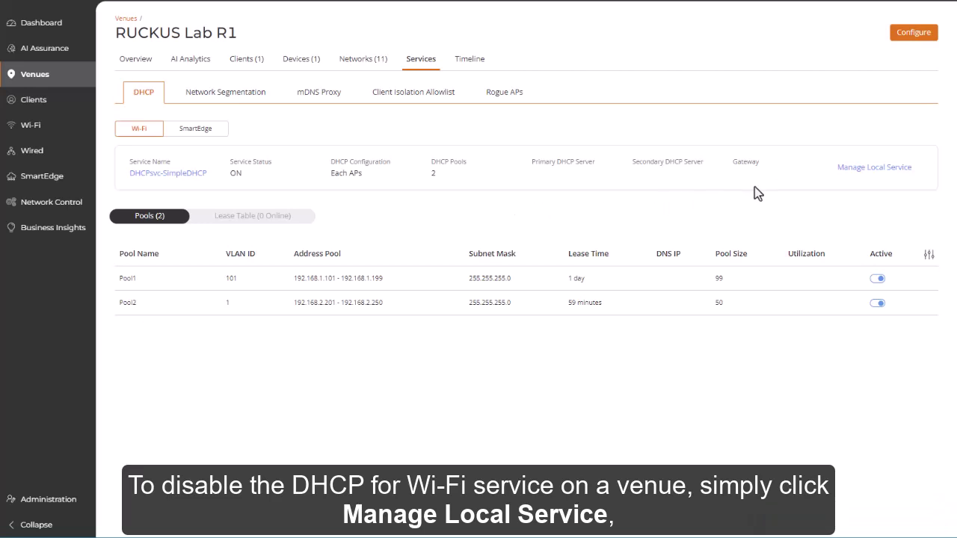
# Toggle RUCKUS Lab R1's local DHCP Service State off and apply the change.
pyautogui.click(845, 172)
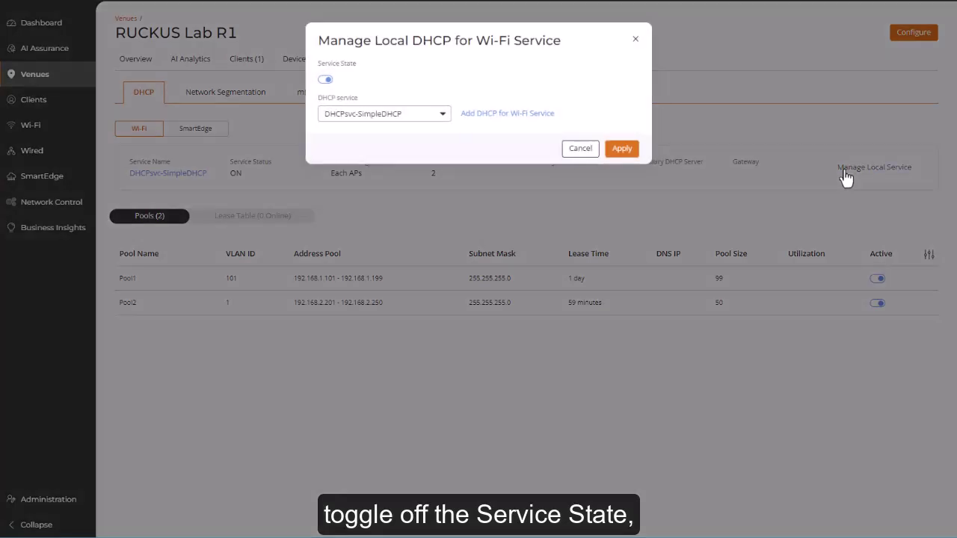
pyautogui.click(325, 80)
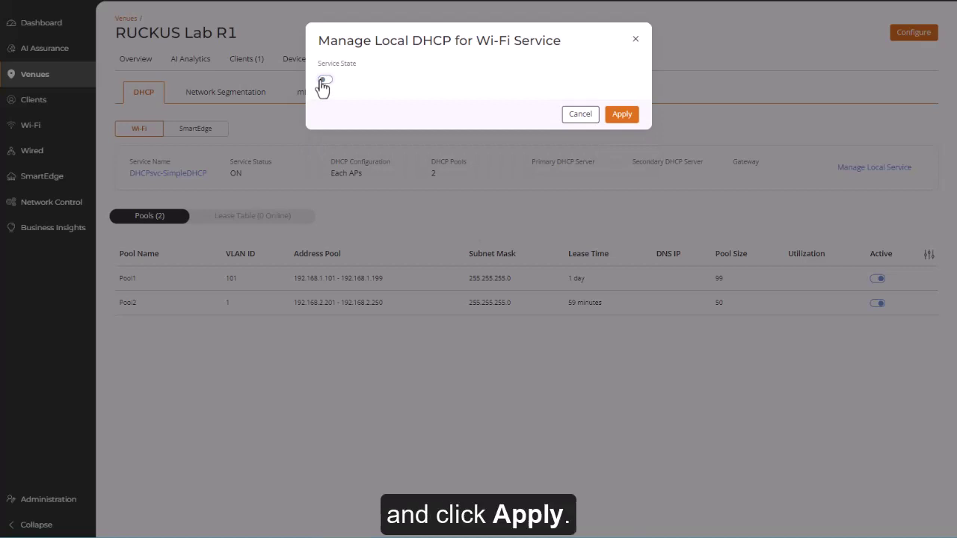
pyautogui.click(625, 118)
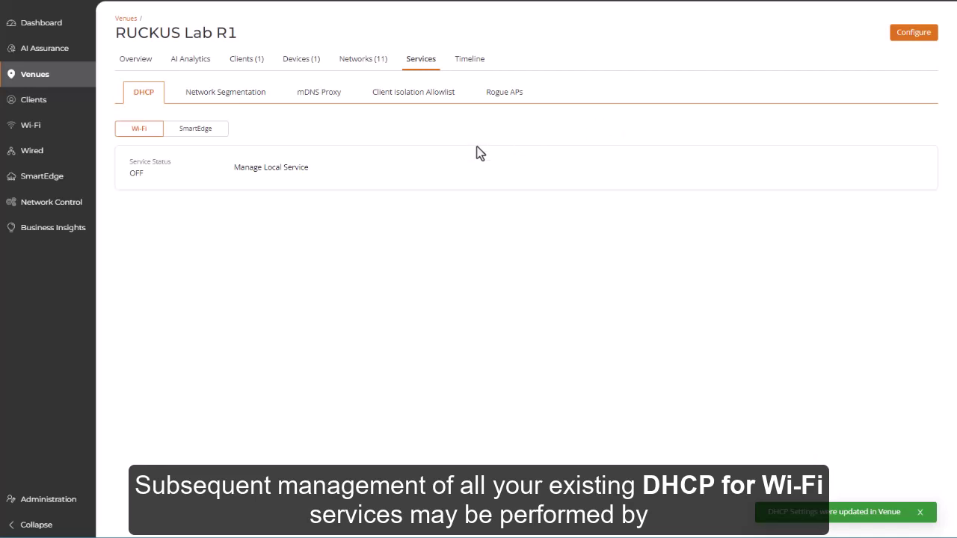
# Select DHCPsvc-SimpleDHCP in My Services' DHCP for Wi-Fi list and request its deletion.
pyautogui.moveTo(59, 208)
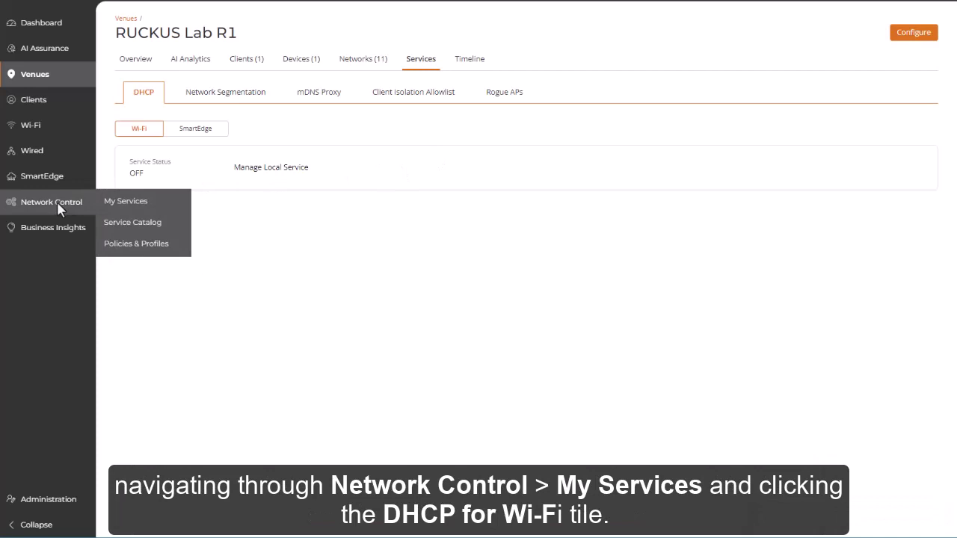
pyautogui.click(114, 201)
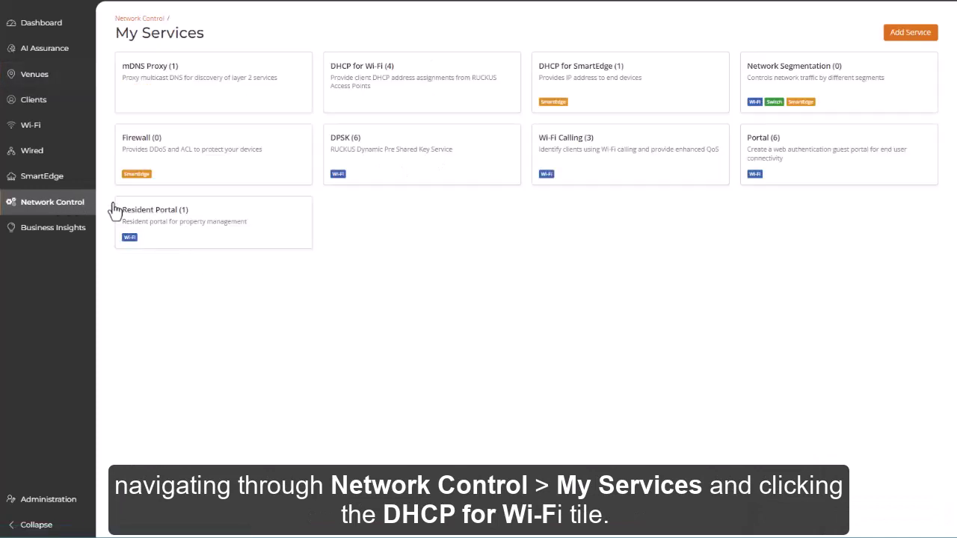
pyautogui.click(355, 91)
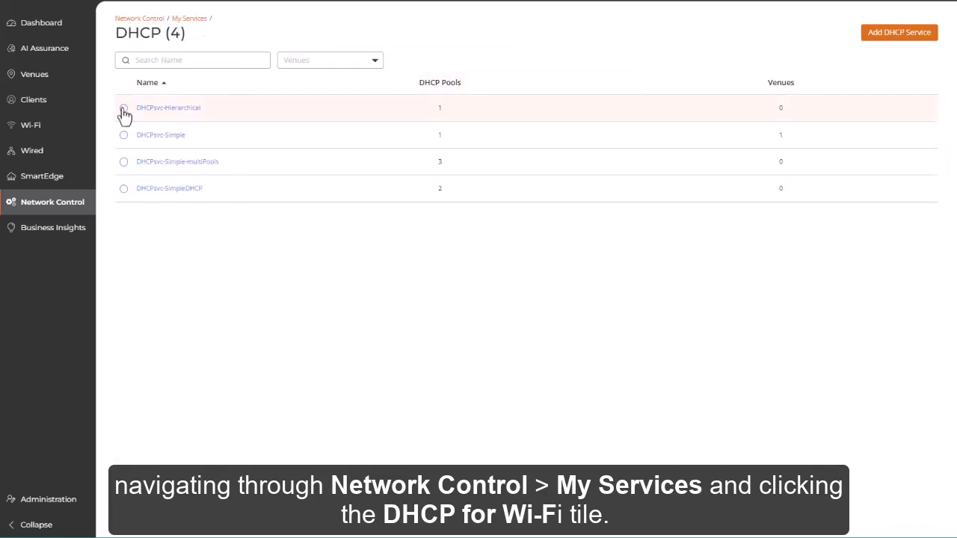
pyautogui.click(123, 189)
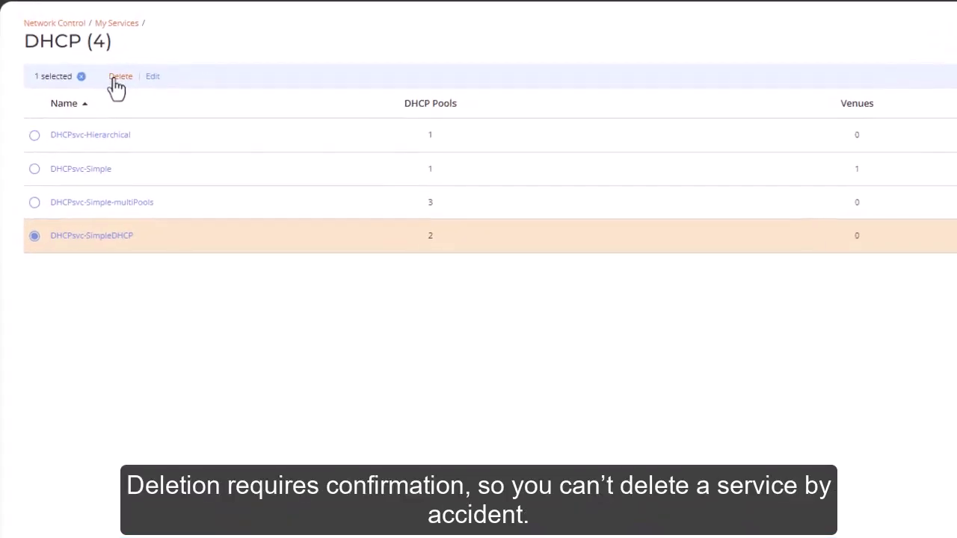
pyautogui.click(116, 80)
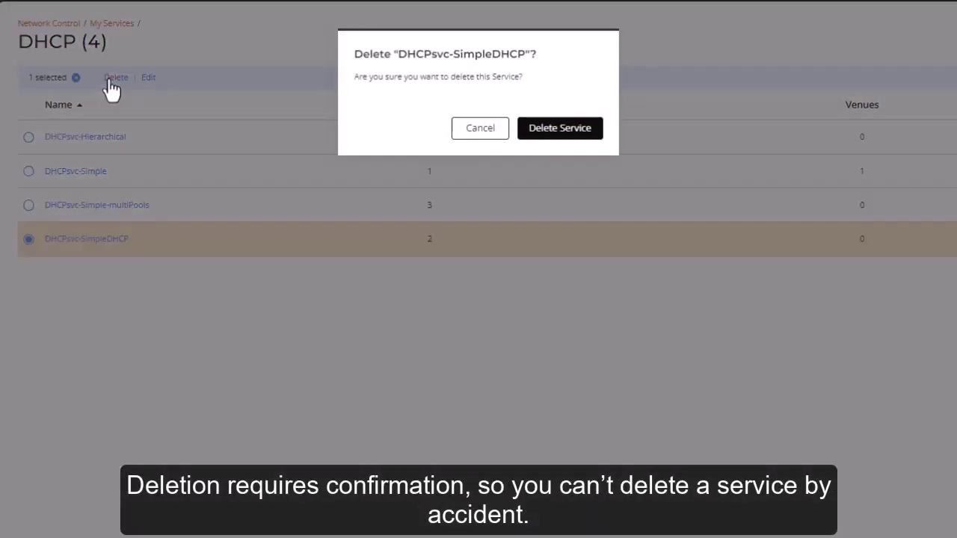
# Confirm deleting DHCPsvc-SimpleDHCP with Delete Service.
pyautogui.click(561, 138)
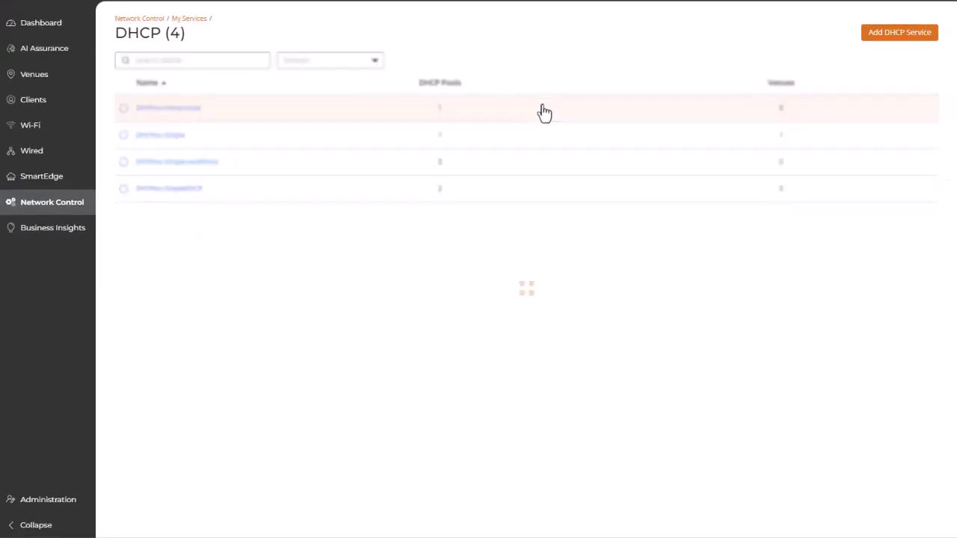